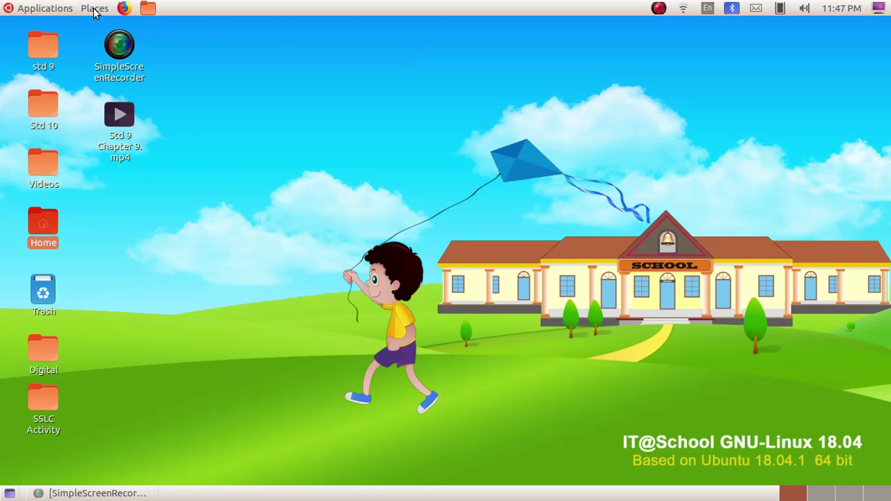
# - Launch OpenShot Video Editor from Applications > Sound & Video
pyautogui.click(37, 14)
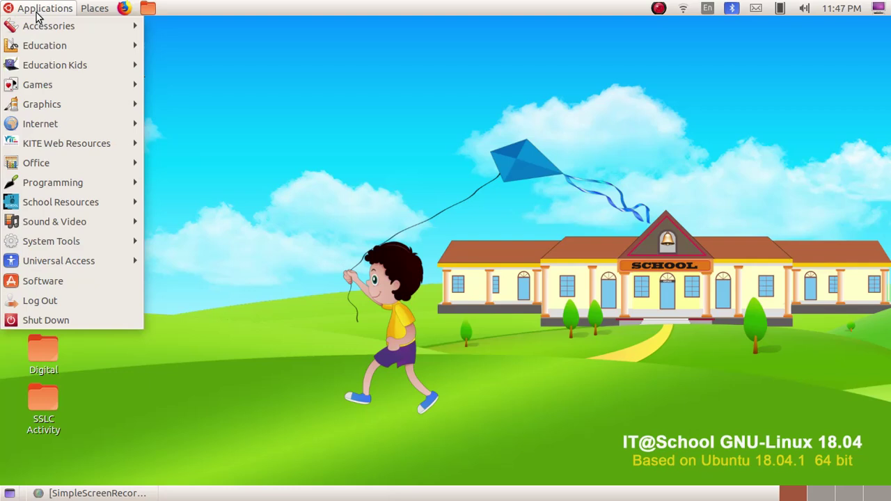
pyautogui.moveTo(46, 226)
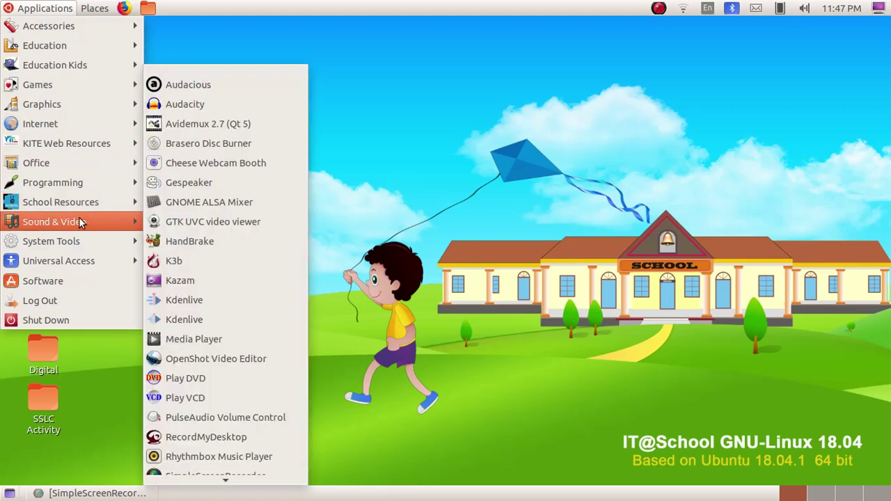
pyautogui.click(230, 360)
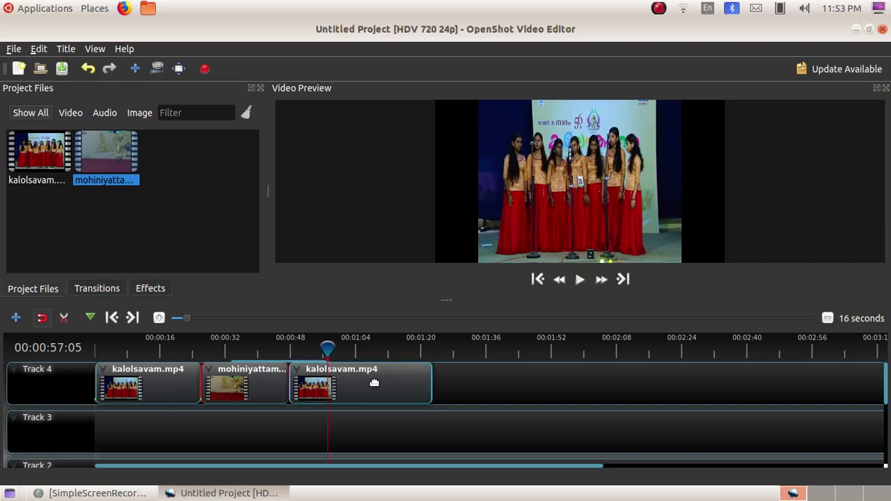
# - Set the first kalolsavam, mohiniyattam and last kalolsavam clips to 0% volume for the entire clip
pyautogui.rightClick(167, 387)
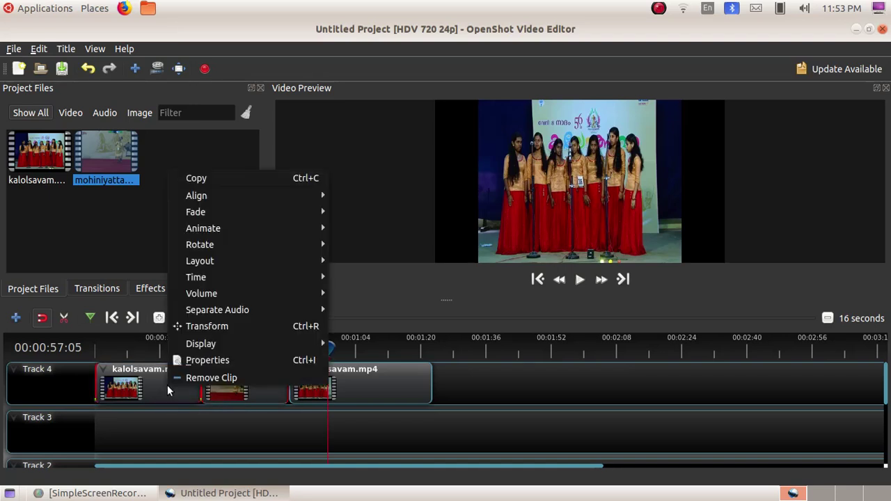
pyautogui.moveTo(208, 299)
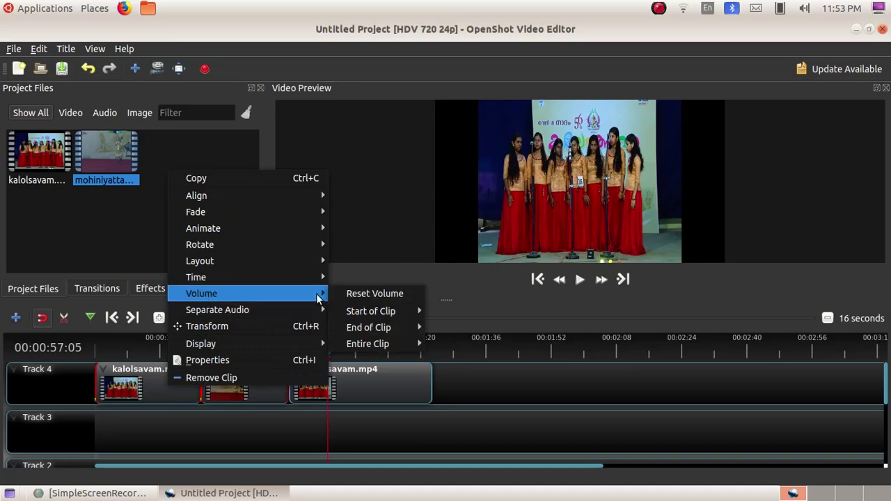
pyautogui.moveTo(377, 344)
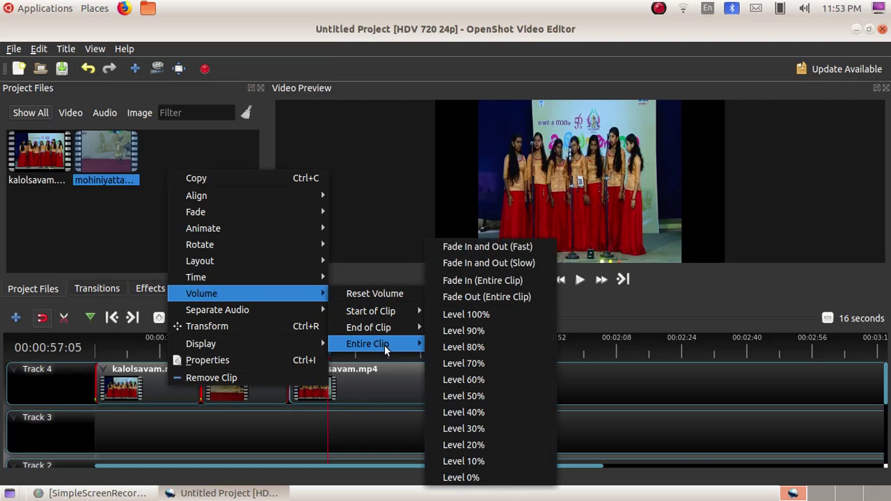
pyautogui.click(491, 479)
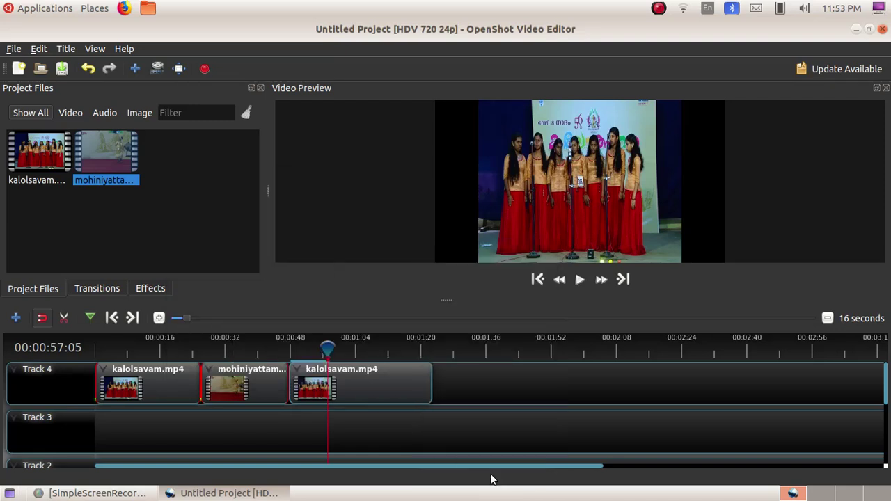
pyautogui.rightClick(259, 381)
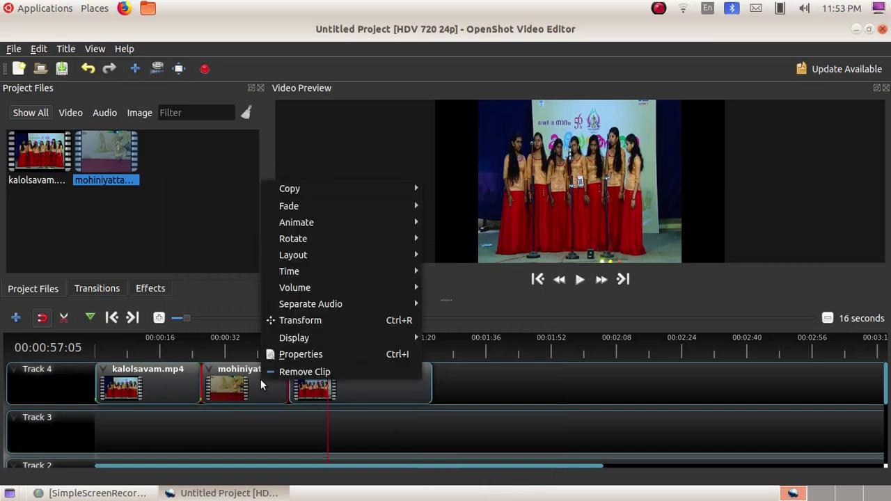
pyautogui.moveTo(295, 288)
pyautogui.moveTo(474, 337)
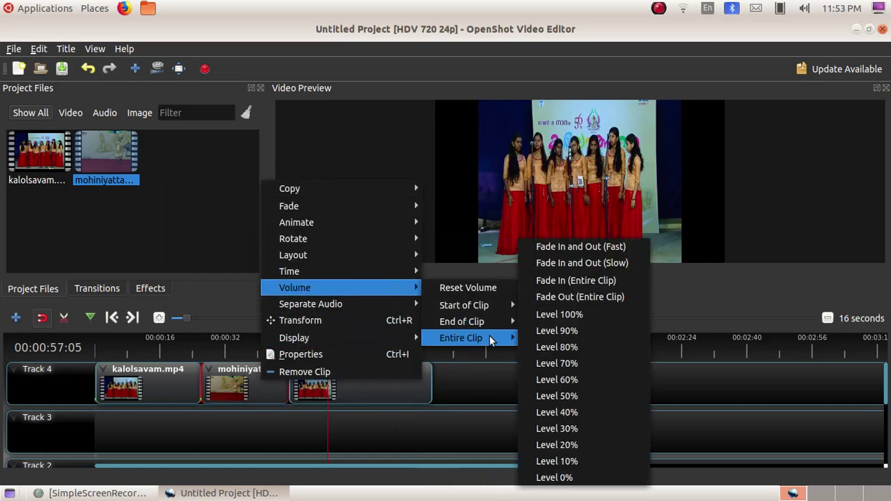
pyautogui.click(550, 478)
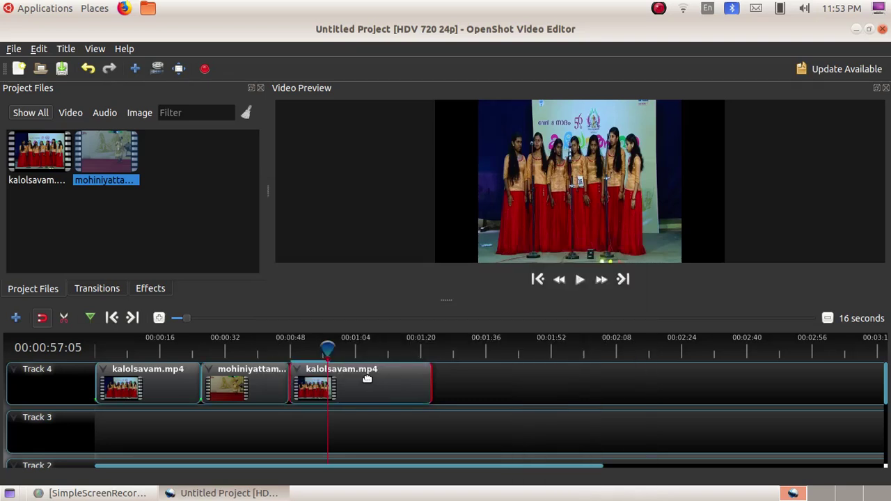
pyautogui.rightClick(367, 378)
pyautogui.moveTo(410, 277)
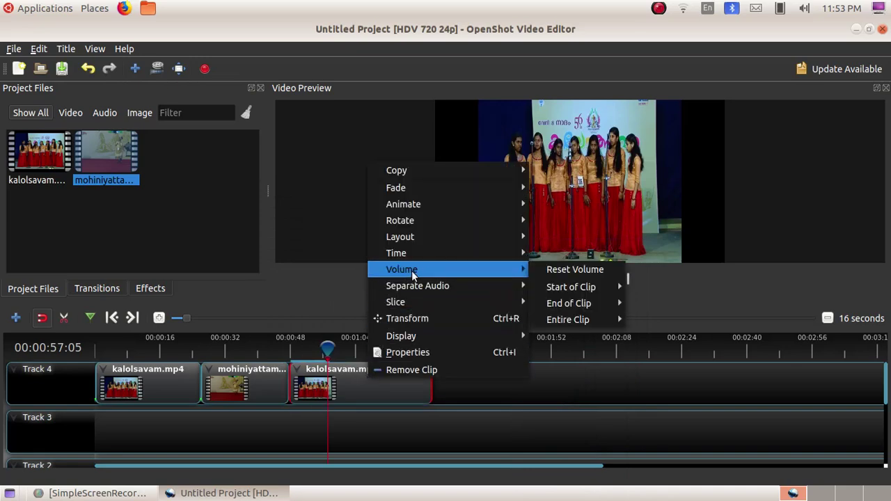
pyautogui.moveTo(585, 320)
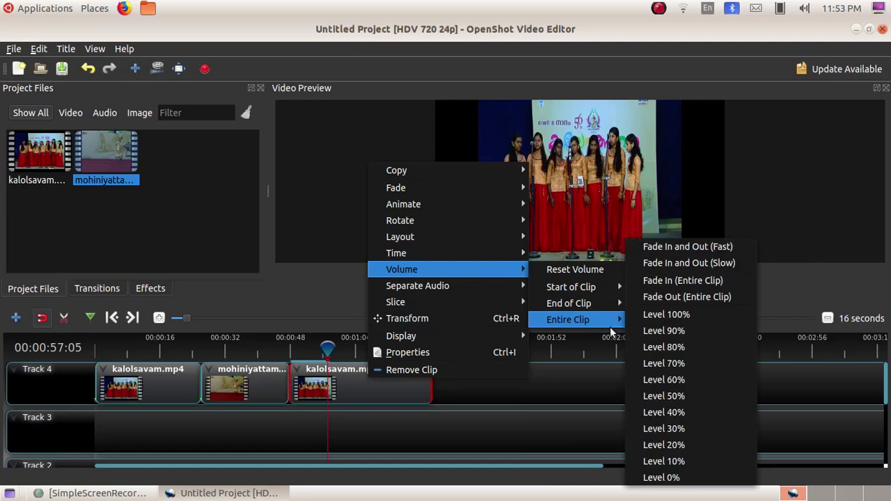
pyautogui.click(679, 478)
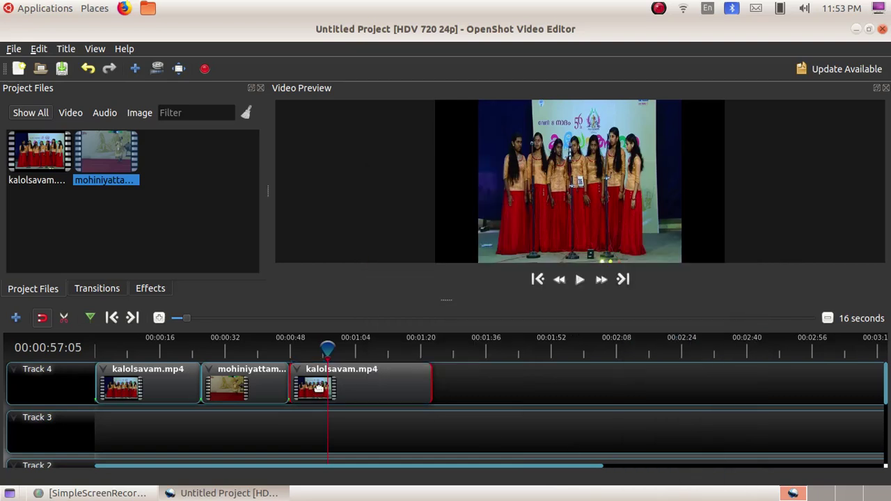
# - Play and stop the preview to confirm silence, then move the playhead back to about 00:00:51:17
pyautogui.click(577, 282)
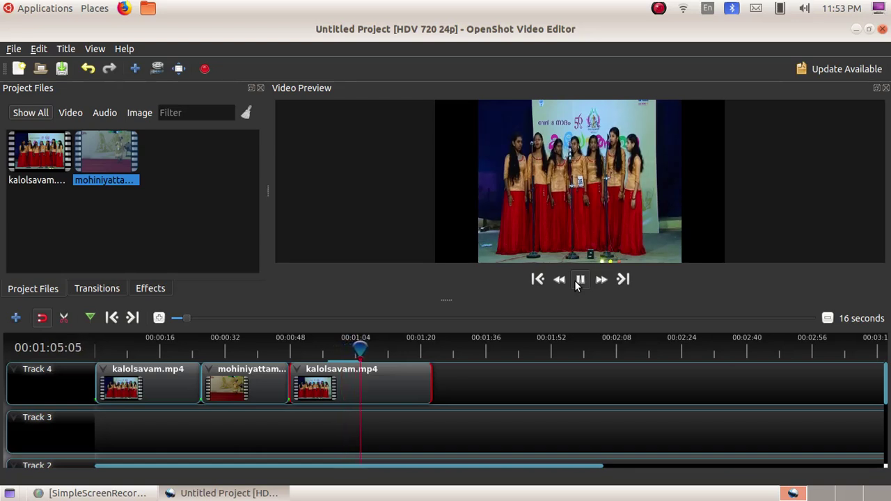
pyautogui.click(580, 279)
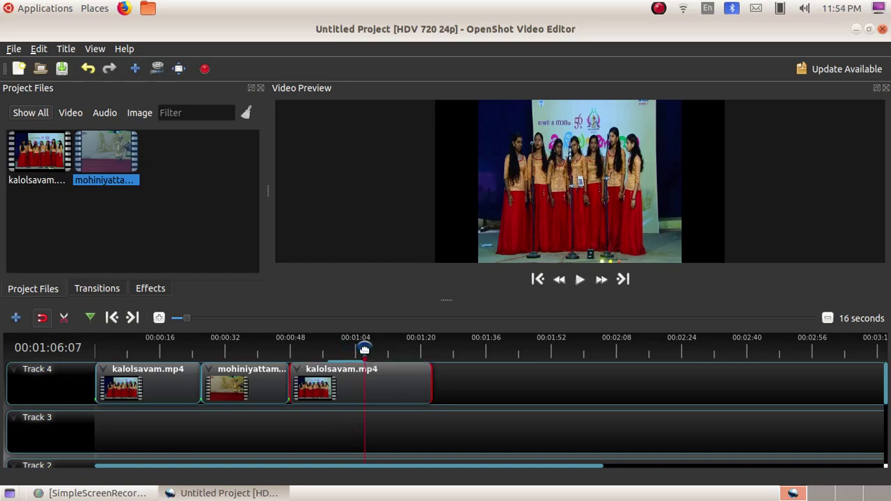
pyautogui.moveTo(364, 349); pyautogui.dragTo(304, 348)
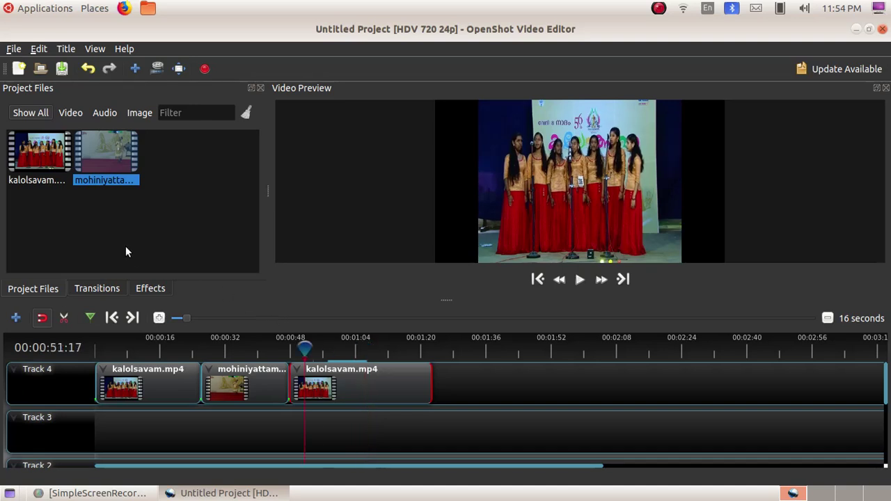
pyautogui.click(9, 52)
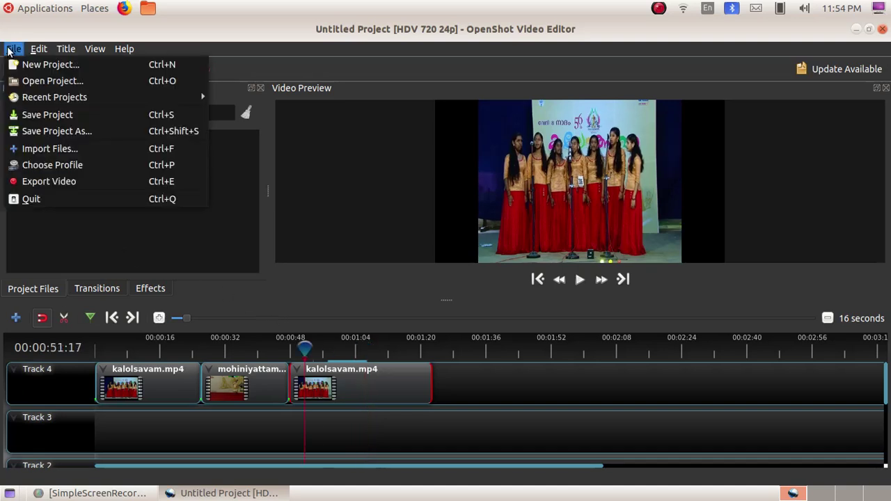
# - Import Josh Woodward - Swansong.ogg from School_Resources > Standard_9 into the project files
pyautogui.click(42, 146)
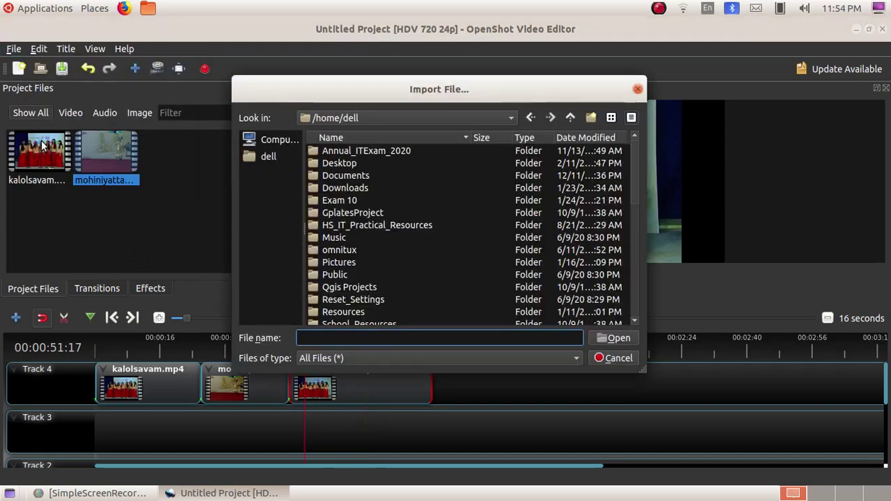
pyautogui.scroll(-2, 370, 317)
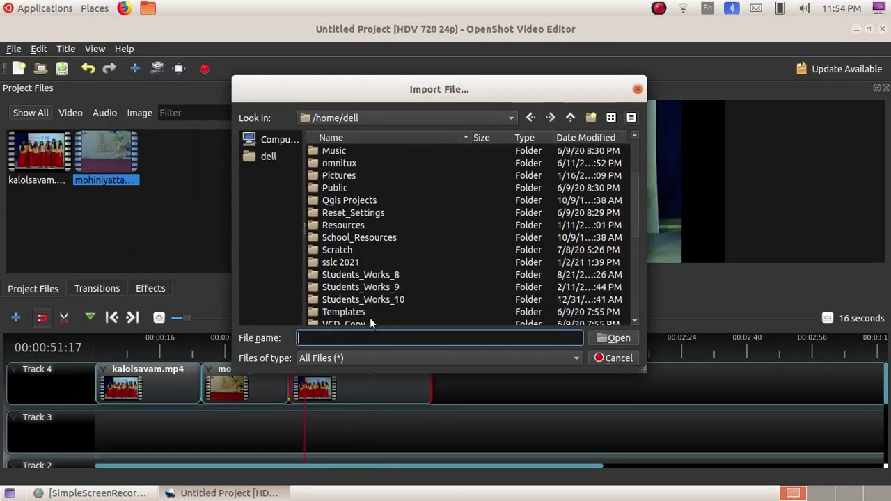
pyautogui.doubleClick(385, 238)
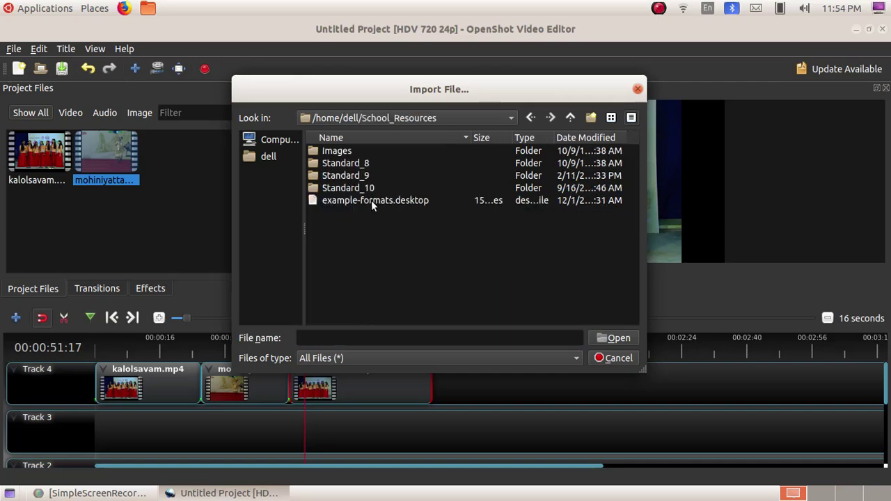
pyautogui.doubleClick(357, 176)
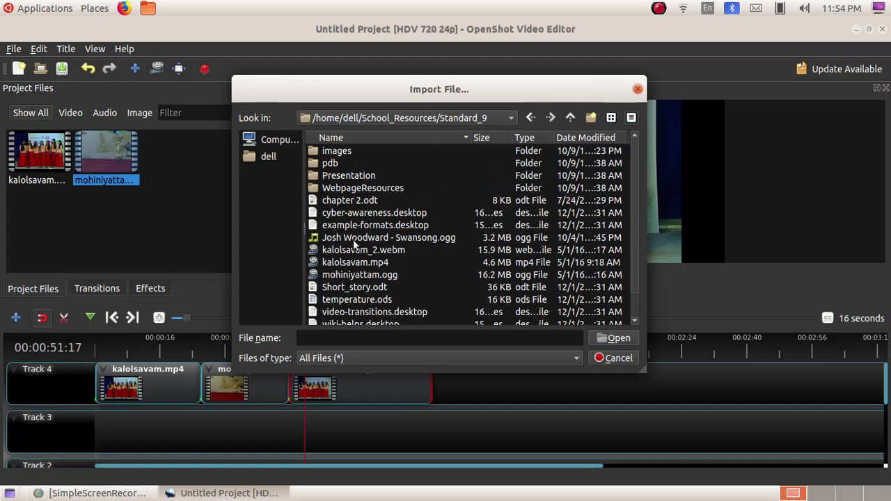
pyautogui.click(382, 240)
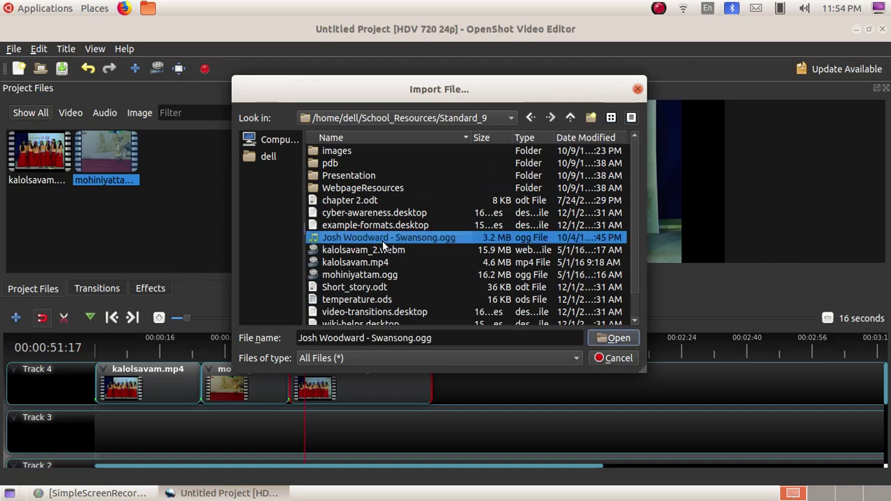
pyautogui.click(611, 341)
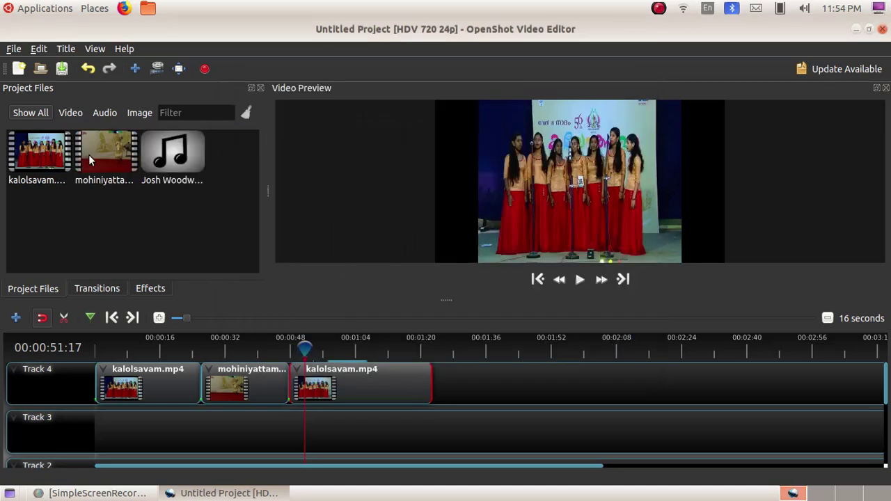
# - Place the Swansong music on Track 3 and rewind the playhead to about 00:00:03
pyautogui.click(157, 171)
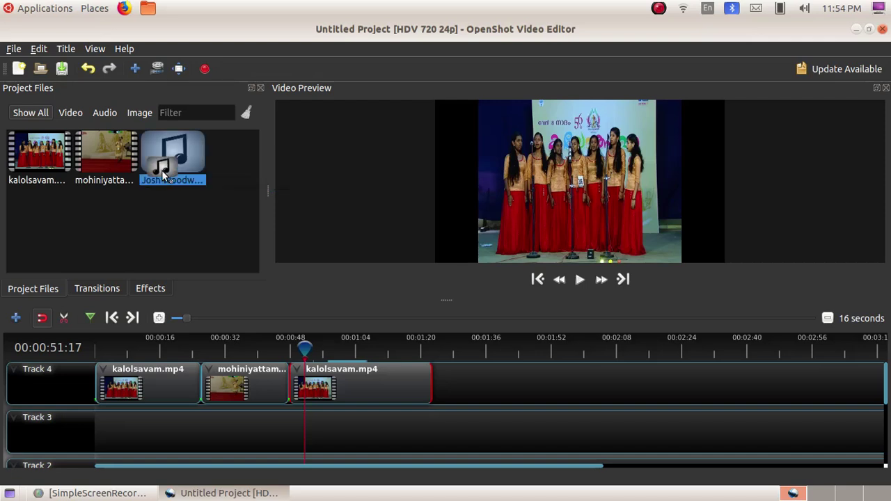
pyautogui.moveTo(150, 223); pyautogui.dragTo(113, 305)
pyautogui.moveTo(119, 346); pyautogui.dragTo(101, 416)
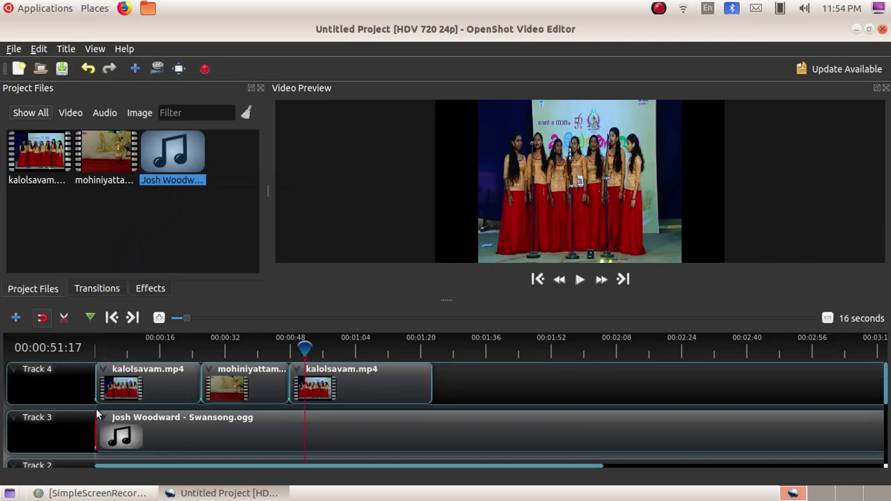
pyautogui.moveTo(304, 349); pyautogui.dragTo(160, 349)
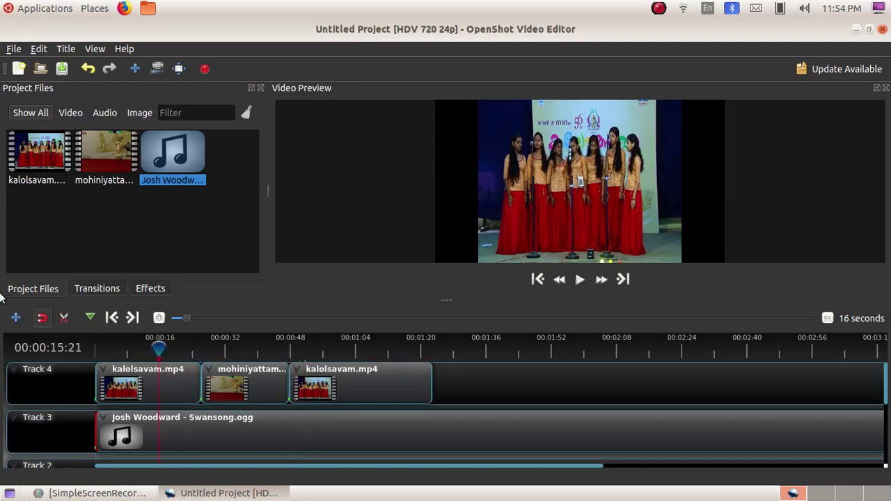
pyautogui.click(109, 343)
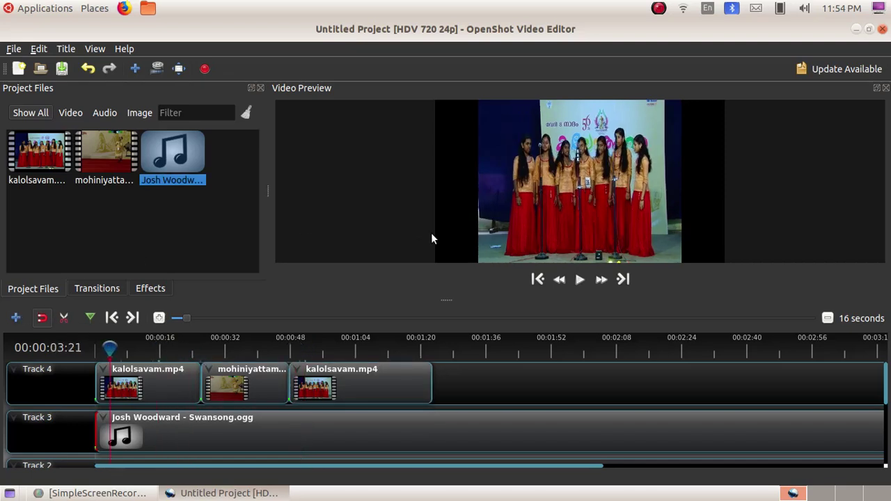
# - Play the muted clips with the Swansong music through to about 00:01:00
pyautogui.click(580, 281)
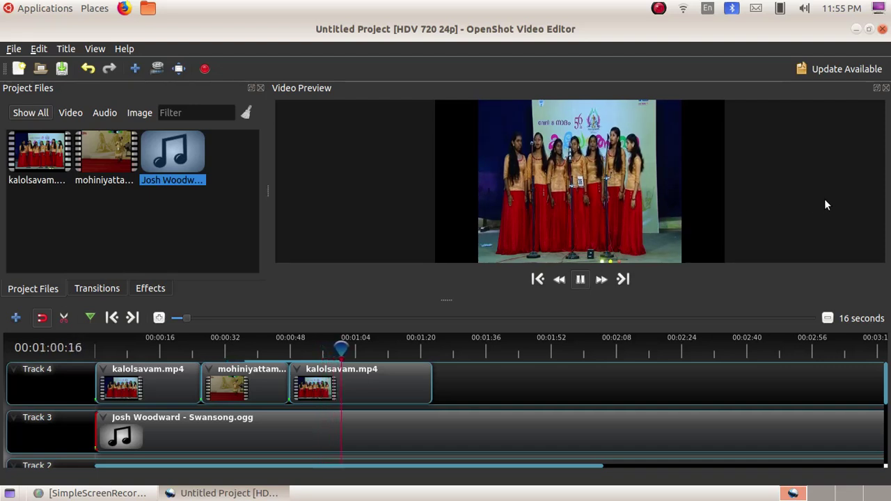
# - Stop playback, razor-cut the Swansong music where the last kalolsavam clip ends, and remove the leftover piece
pyautogui.click(577, 284)
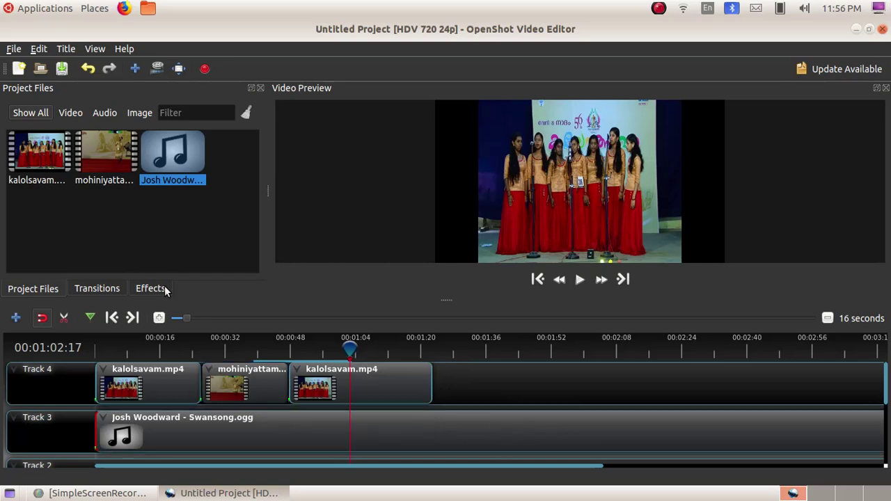
pyautogui.click(69, 321)
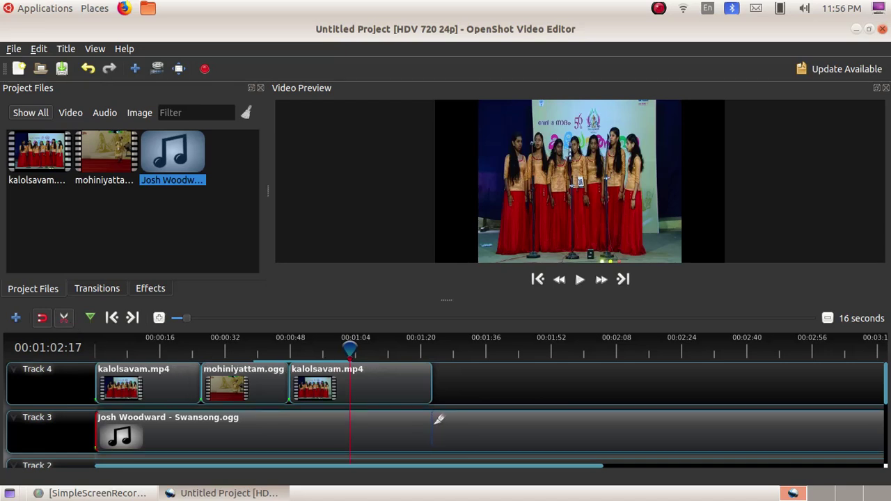
pyautogui.click(432, 420)
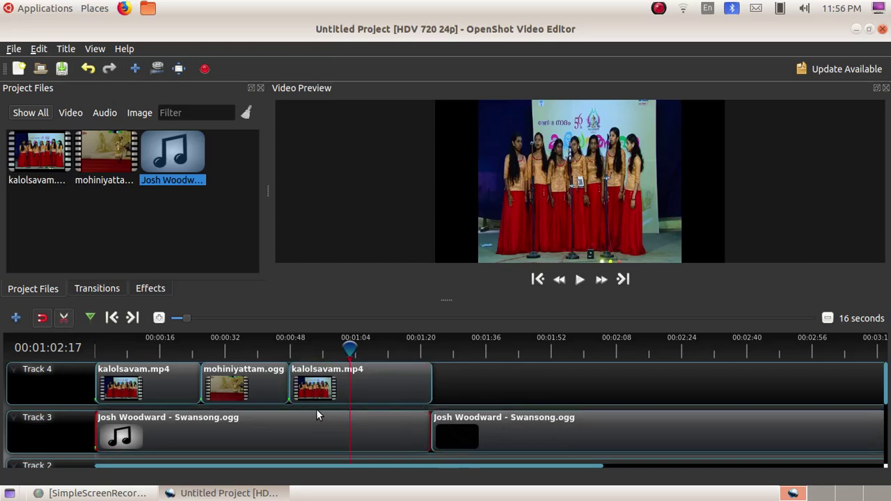
pyautogui.click(65, 325)
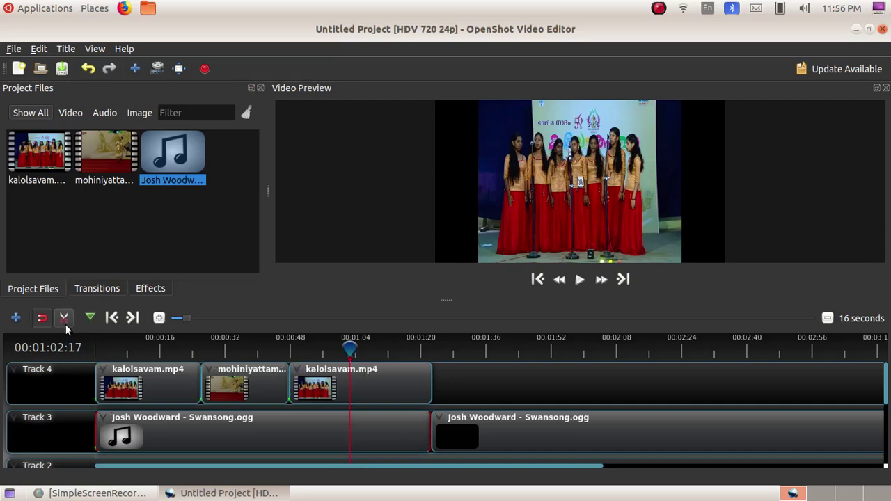
pyautogui.rightClick(600, 441)
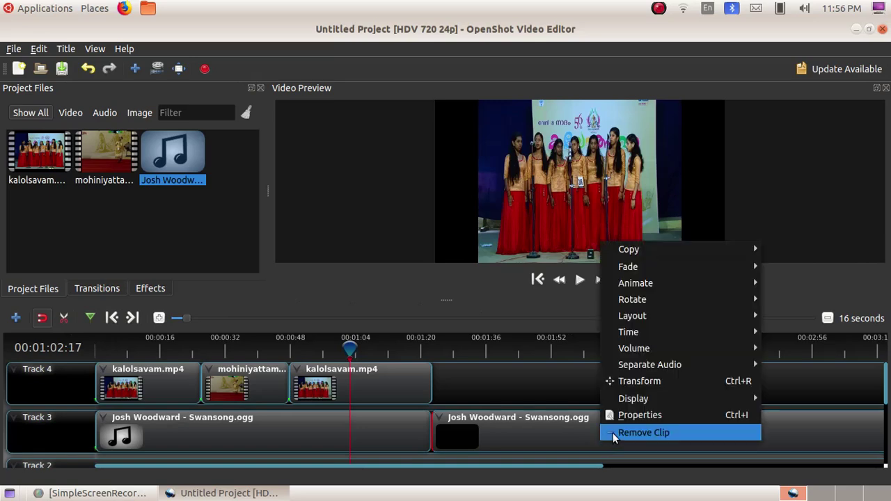
pyautogui.click(612, 432)
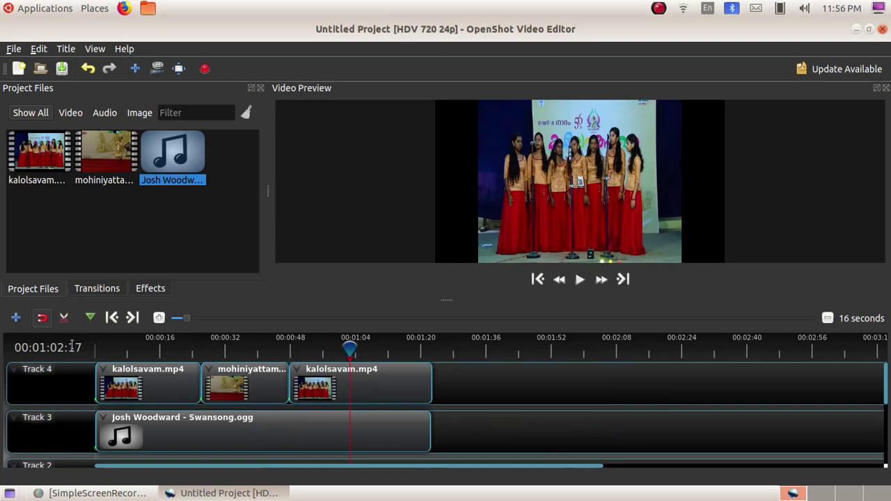
pyautogui.click(89, 288)
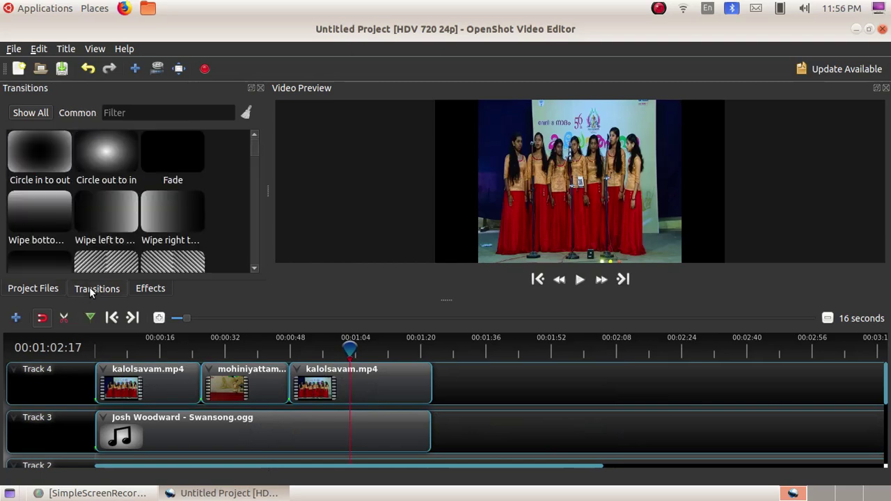
# - Add 'Circle out to in' between clips 1–2 and '4 squares left' between clips 2–3, then rewind the playhead
pyautogui.click(105, 163)
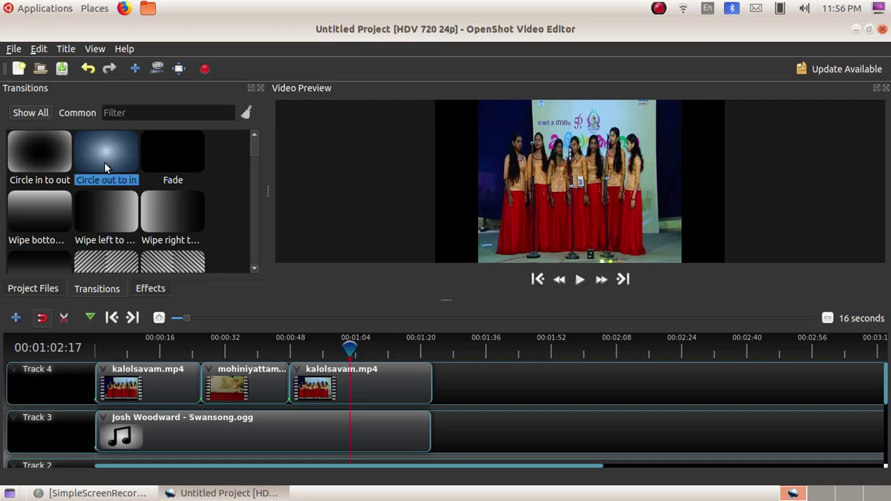
pyautogui.moveTo(106, 167); pyautogui.dragTo(182, 371)
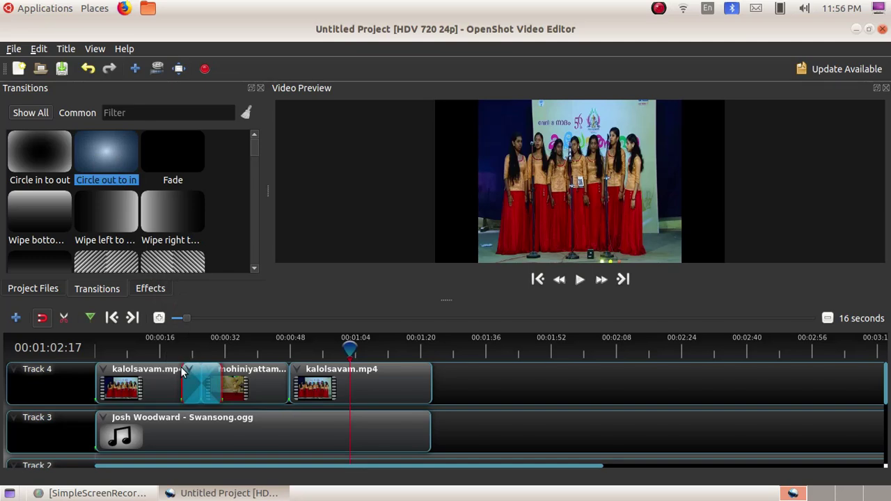
pyautogui.scroll(-3, 167, 244)
pyautogui.scroll(1, 167, 245)
pyautogui.scroll(2, 167, 245)
pyautogui.moveTo(101, 236); pyautogui.dragTo(270, 382)
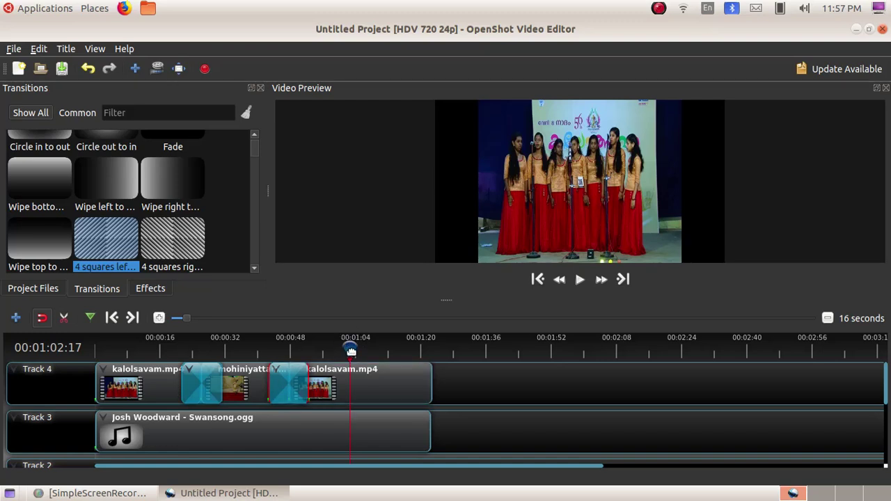
pyautogui.moveTo(350, 348); pyautogui.dragTo(300, 348)
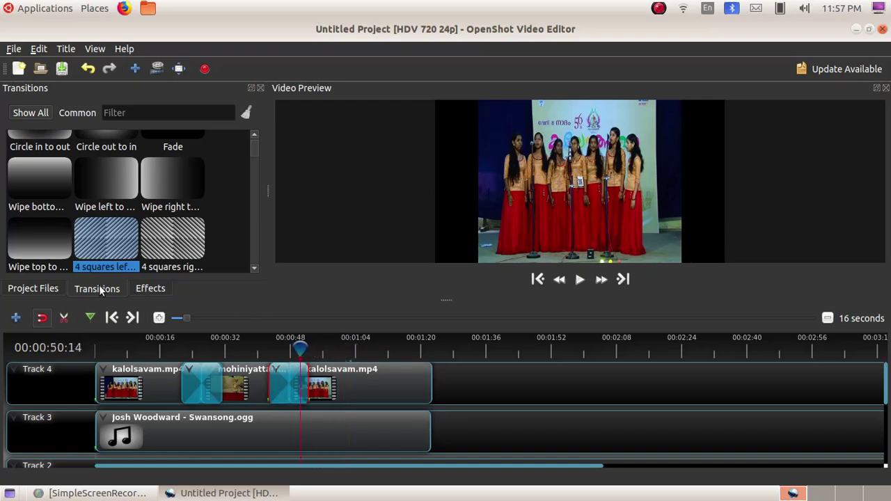
pyautogui.click(103, 341)
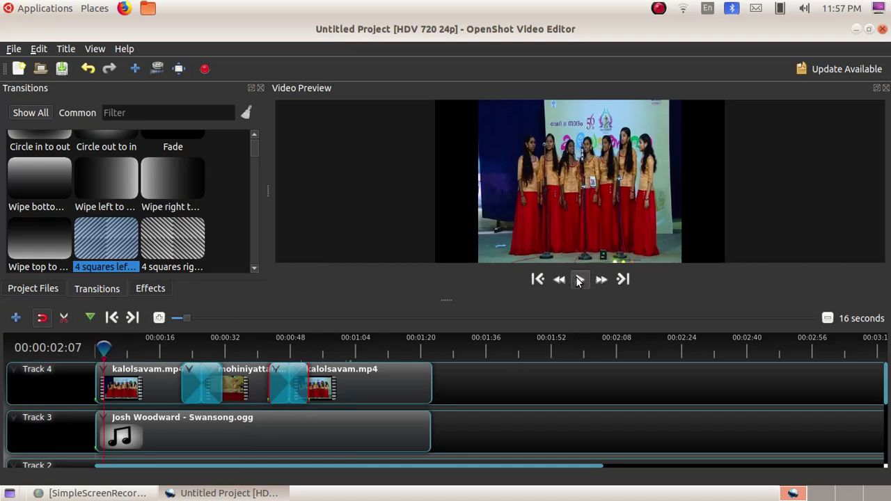
# - Play the edited timeline through both transitions and stop at 00:00:58:03
pyautogui.click(579, 279)
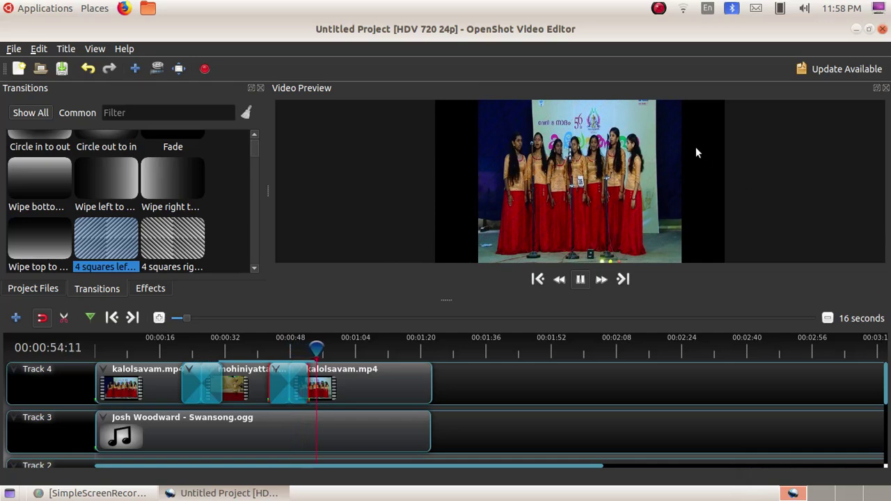
pyautogui.click(580, 280)
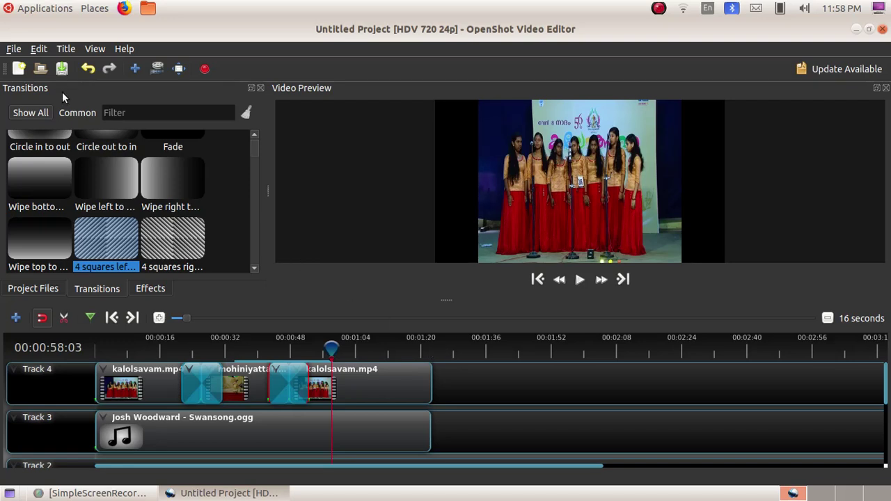
# - Save the project as 'My project' in Students_Works_9, replacing 'Untitled' with 'my' in the file name
pyautogui.click(12, 50)
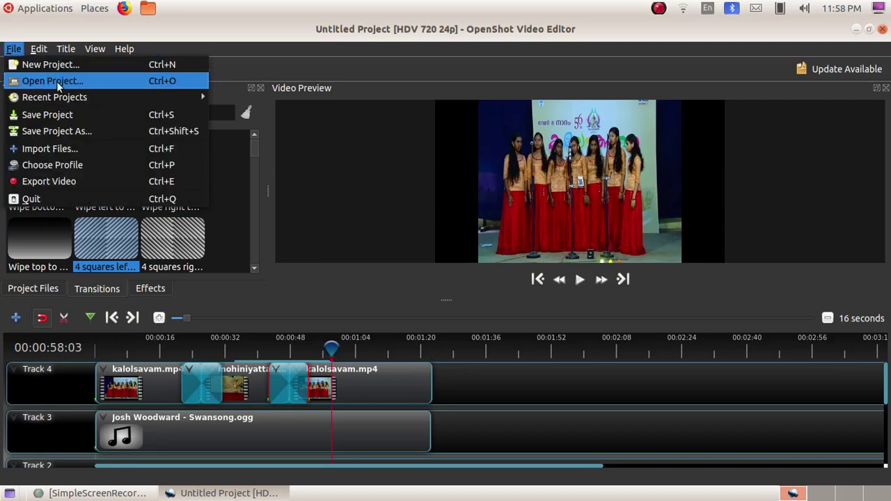
pyautogui.click(40, 131)
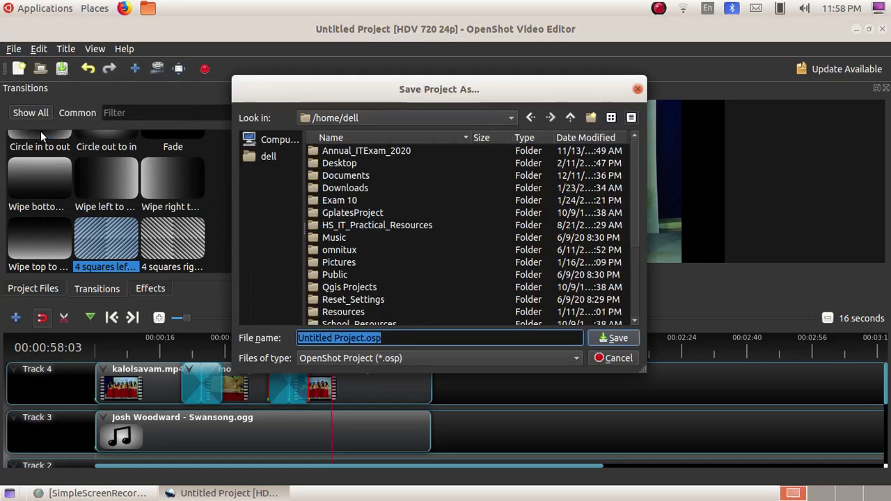
pyautogui.scroll(-3, 353, 296)
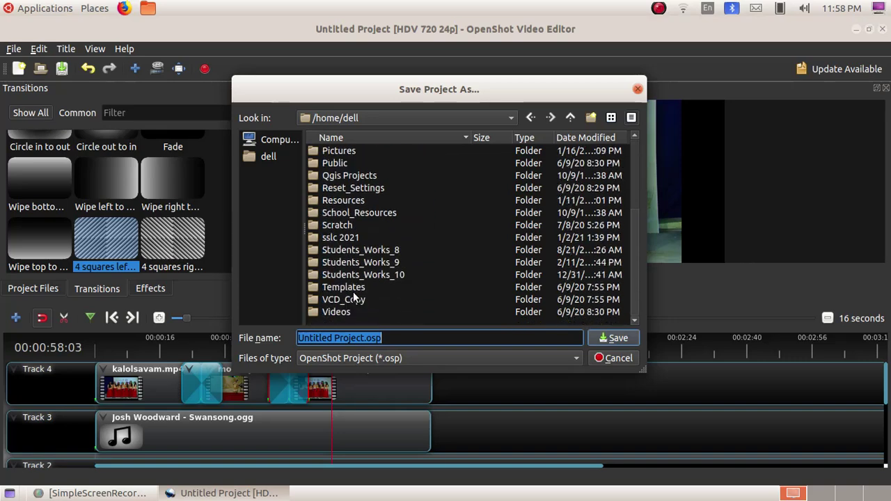
pyautogui.doubleClick(357, 264)
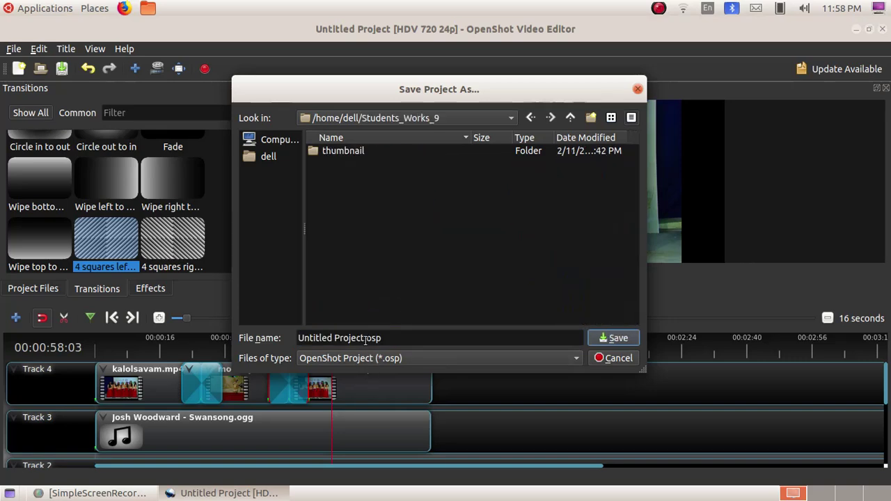
pyautogui.click(333, 338)
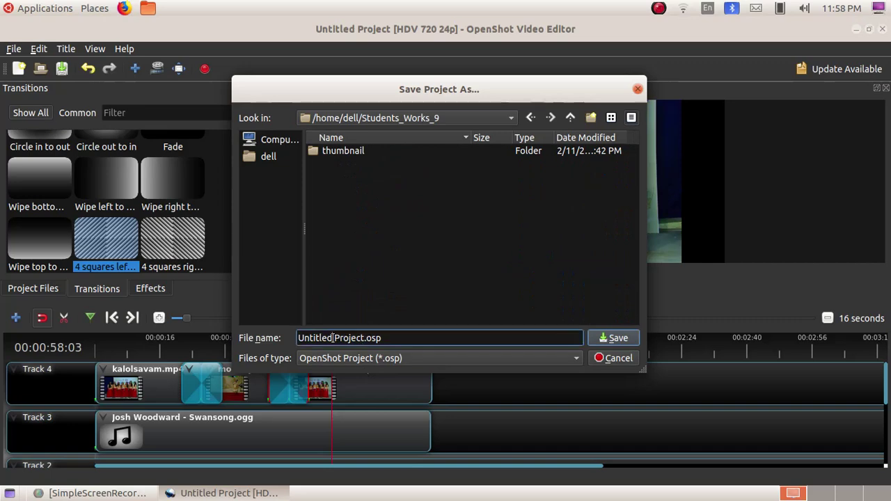
pyautogui.press('BackSpace')
pyautogui.press('BackSpace')
pyautogui.press('BackSpace')
pyautogui.press('BackSpace')
pyautogui.press('BackSpace')
pyautogui.press('BackSpace')
pyautogui.press('BackSpace')
pyautogui.press('BackSpace')
pyautogui.write('my')
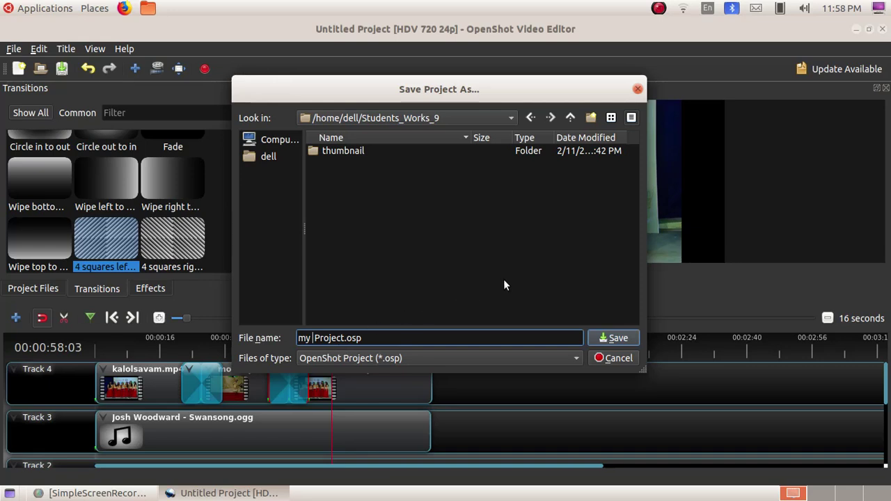
pyautogui.click(607, 339)
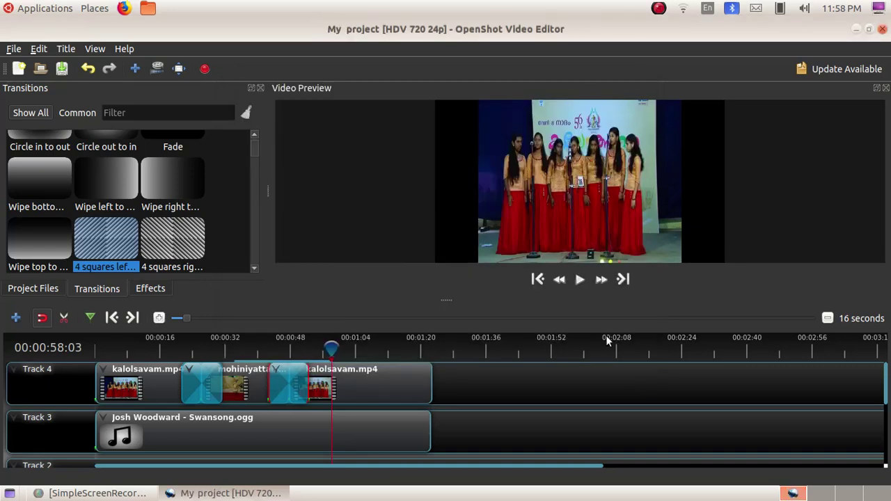